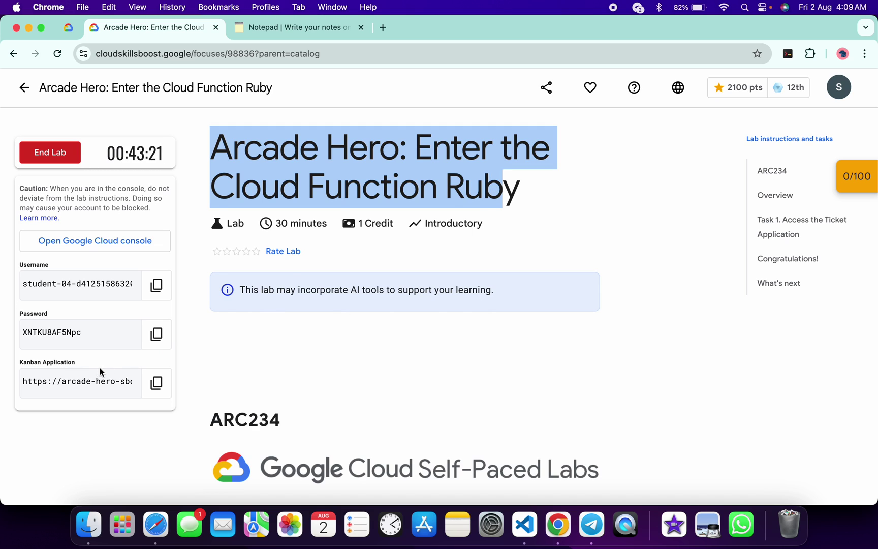
Assign the Create a Cloud Functions ticket to yourself and copy its us-central1 region.
left_click(156, 383)
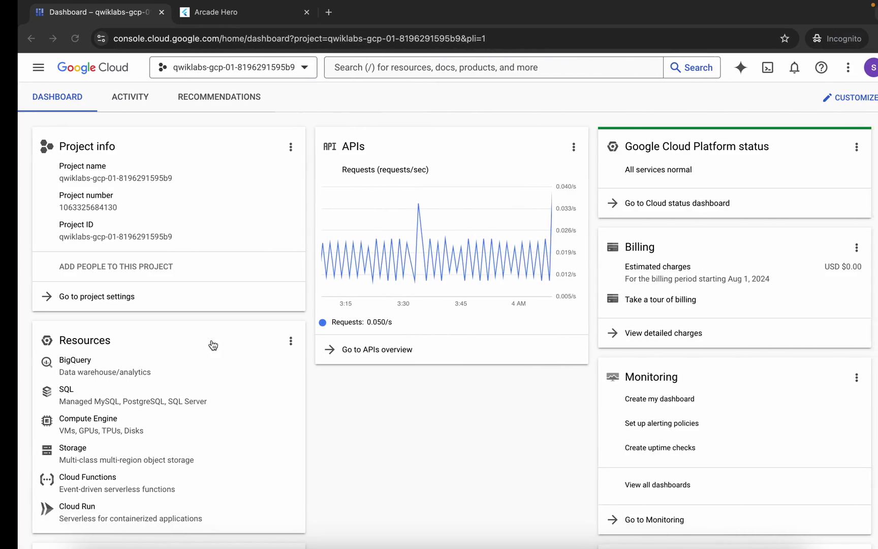
left_click(211, 12)
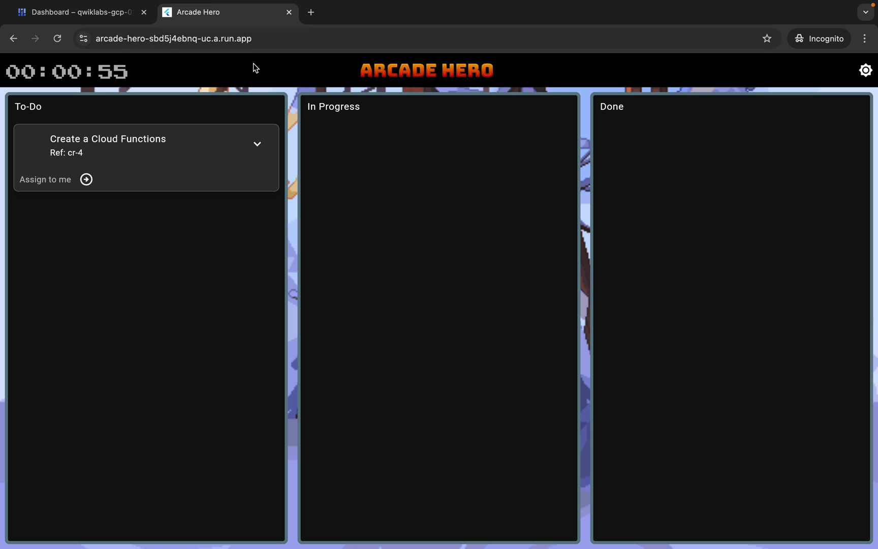
left_click(86, 179)
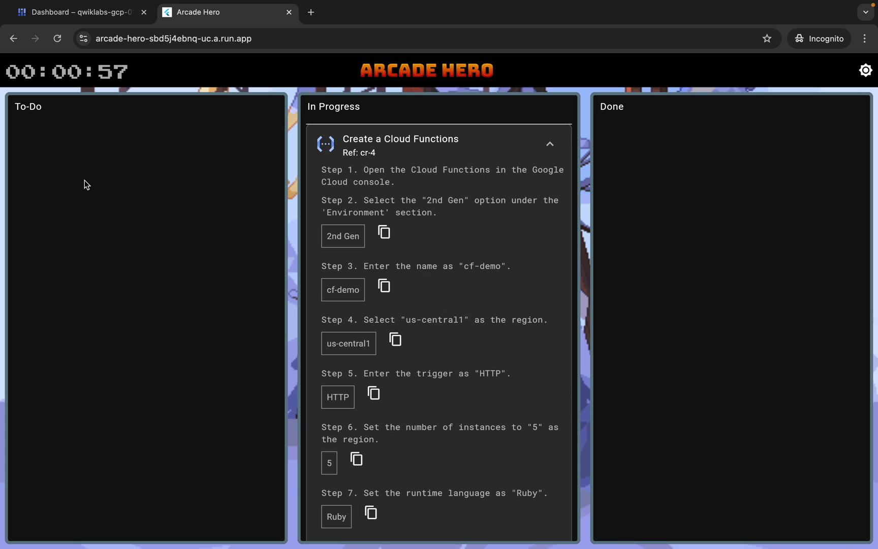
left_click(397, 340)
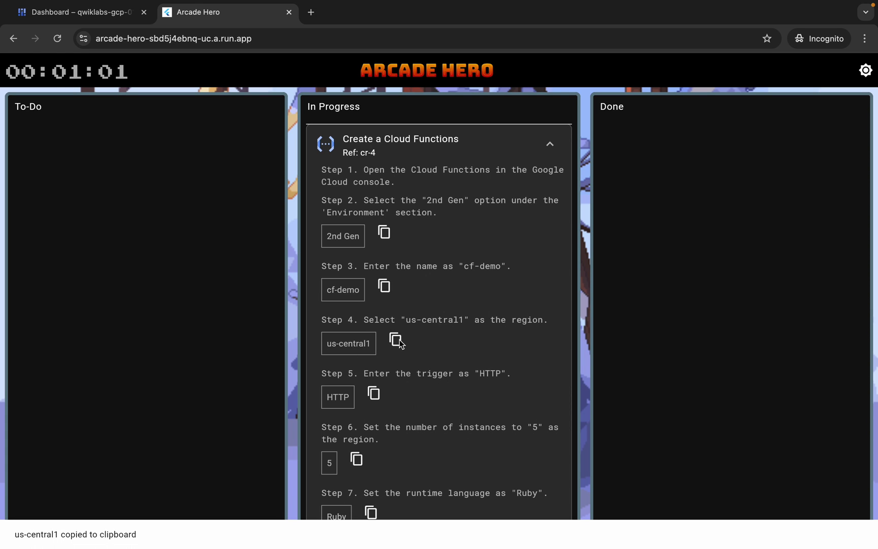
key("ctrl+Left")
Set export REGION=us-central1 in the notepad script and copy all four command lines.
left_click(287, 27)
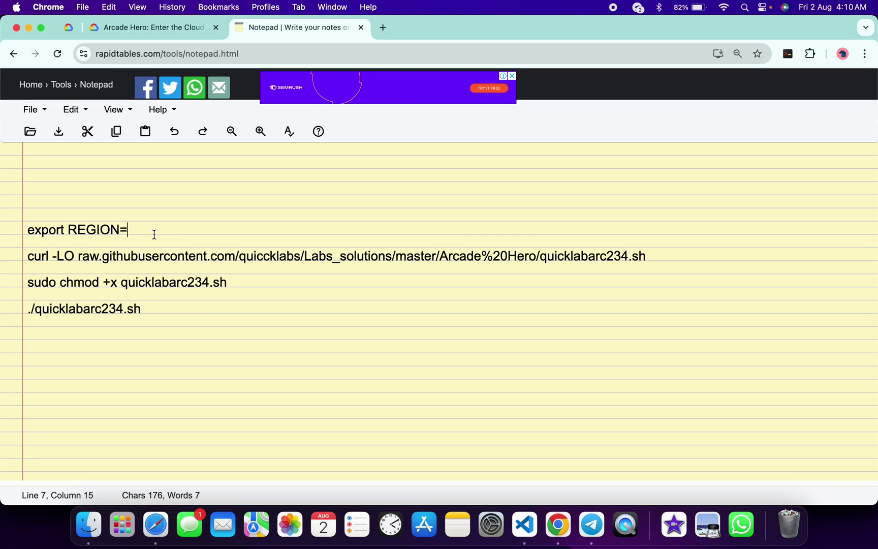
key("super+v")
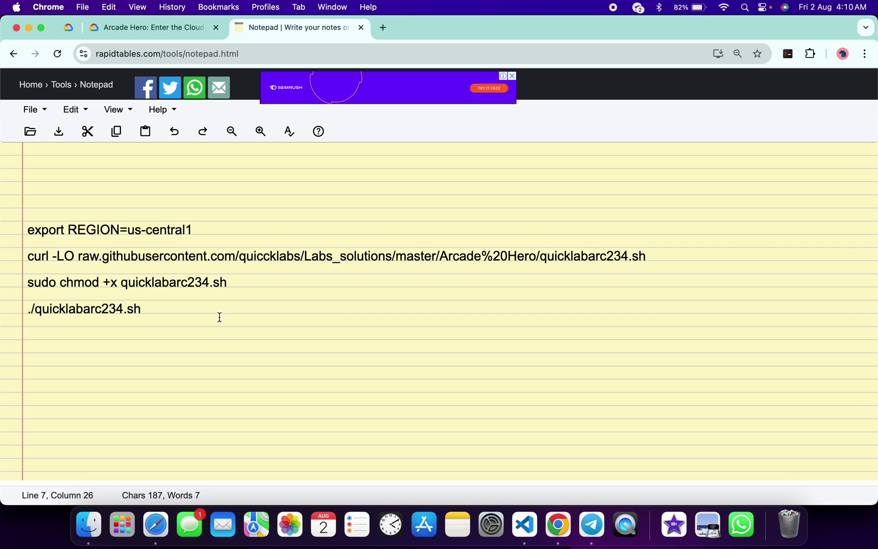
mouse_move(220, 330)
left_mouse_down()
mouse_move(47, 256)
mouse_move(27, 229)
left_mouse_up()
key("super+c")
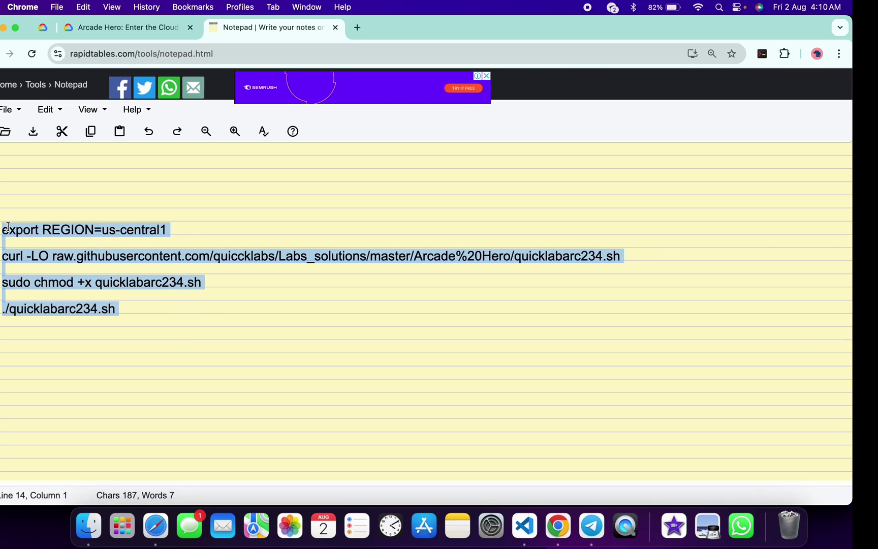
key("ctrl+Right")
Run the pasted region and quicklabarc234.sh commands in an enlarged, authorized Cloud Shell terminal.
left_click(73, 18)
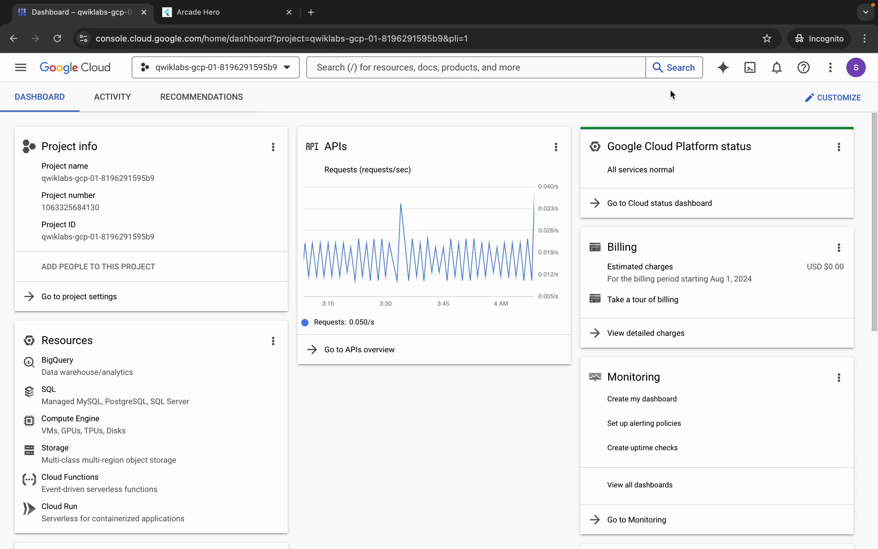
left_click(750, 68)
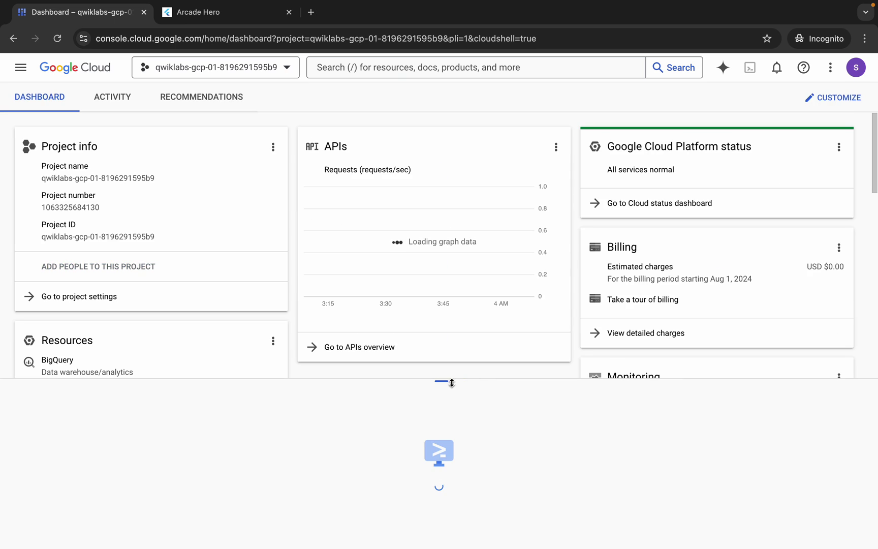
left_click_drag(441, 381, 454, 88)
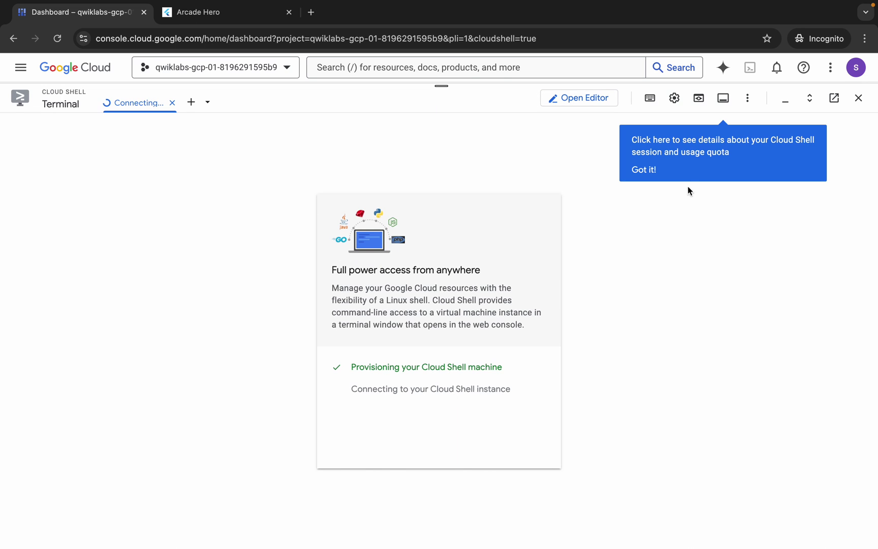
left_click(644, 171)
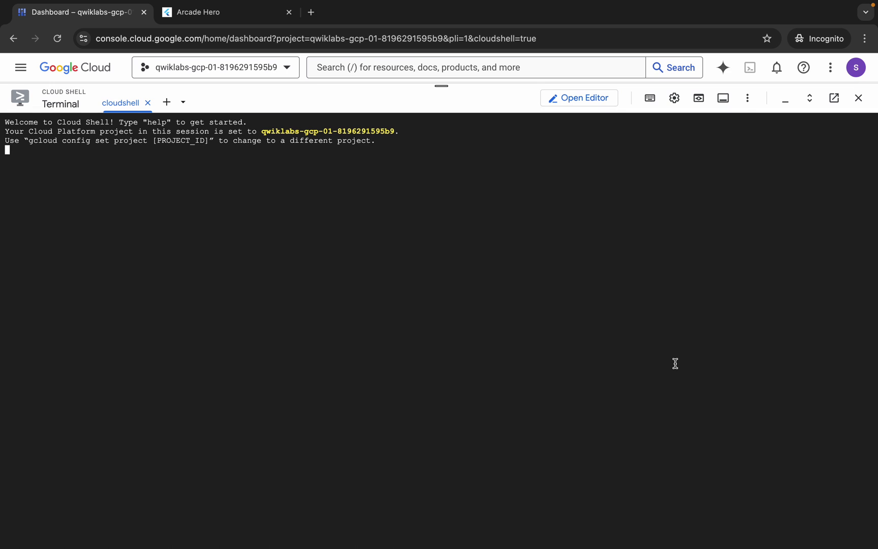
key("ctrl+v")
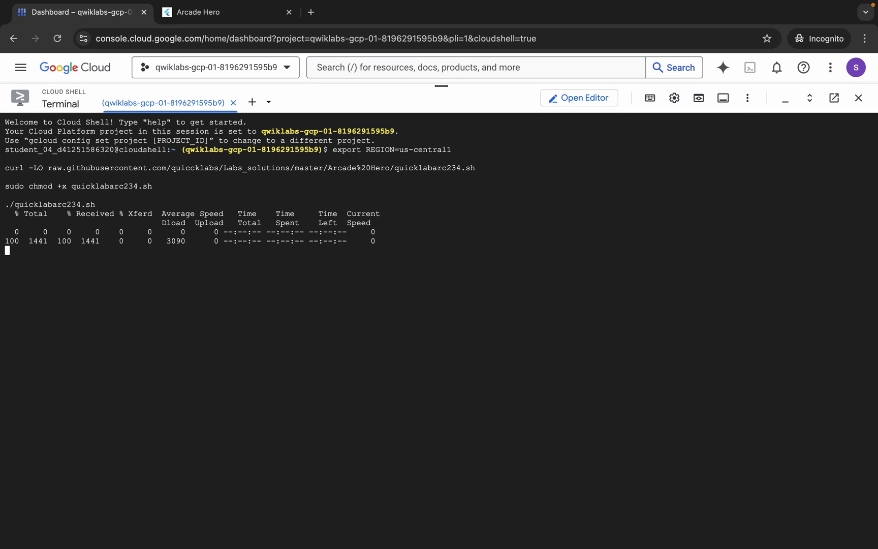
left_click(553, 360)
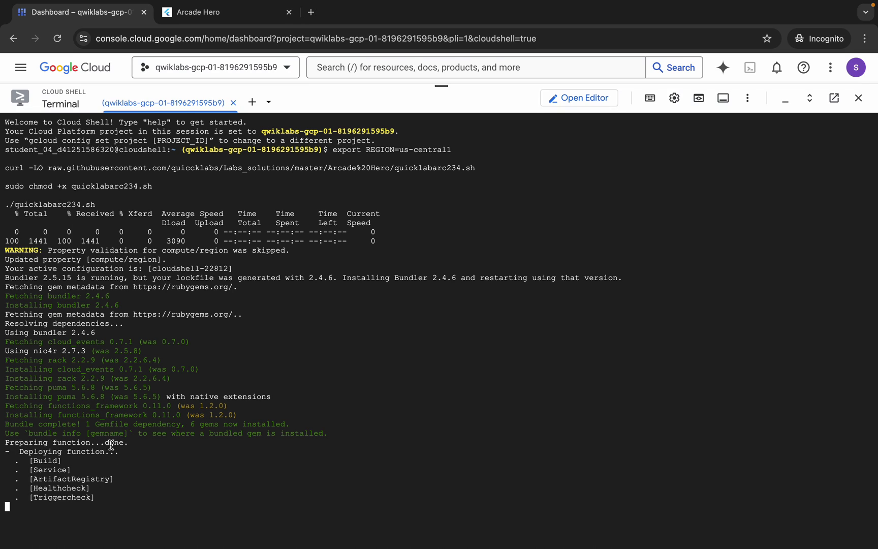
Wait for the script to install Ruby gems and reach Deploying function.
key("ctrl+Left")
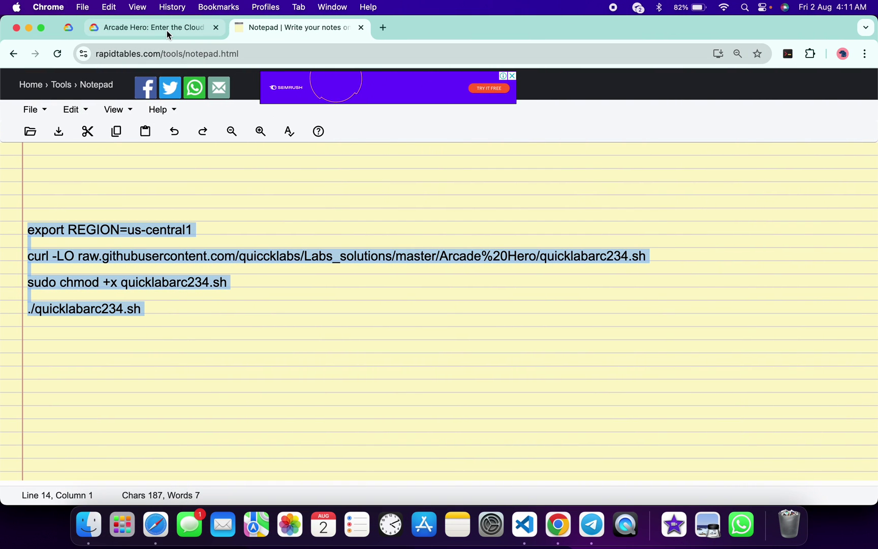
Check progress on the lab's Fix this ticket checkpoint to reach 100/100.
left_click(166, 30)
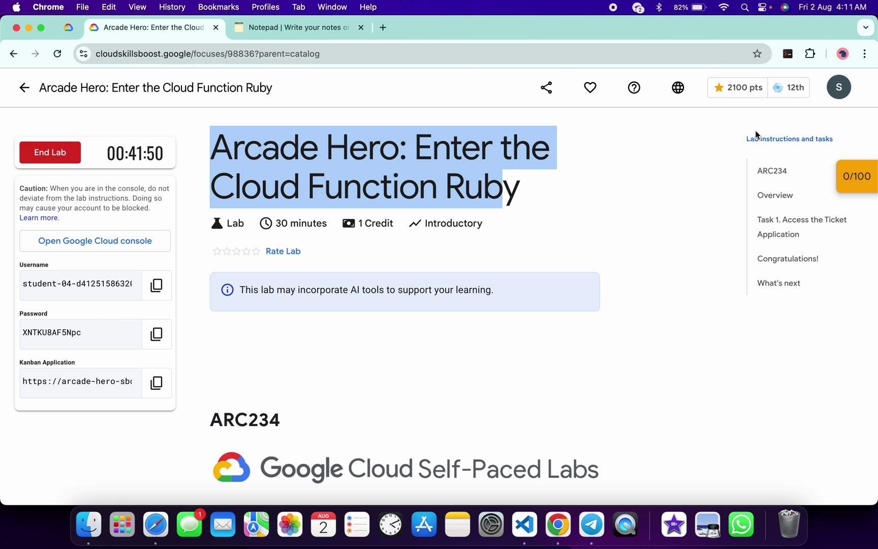
left_click(857, 179)
left_click(779, 227)
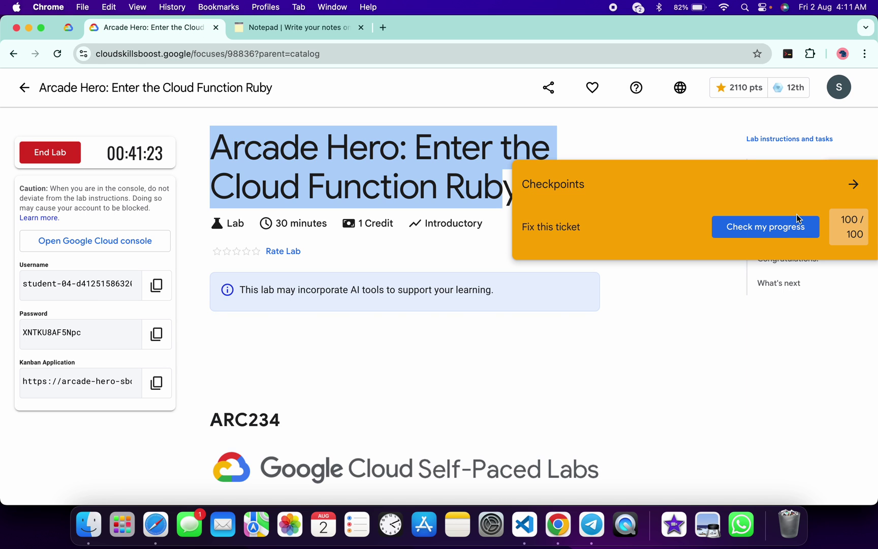
key("super+grave")
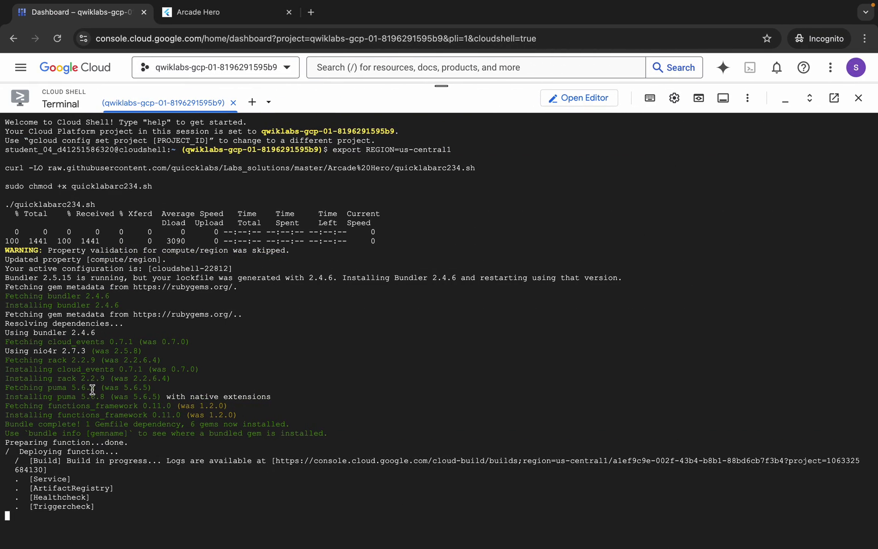
key("ctrl+Left")
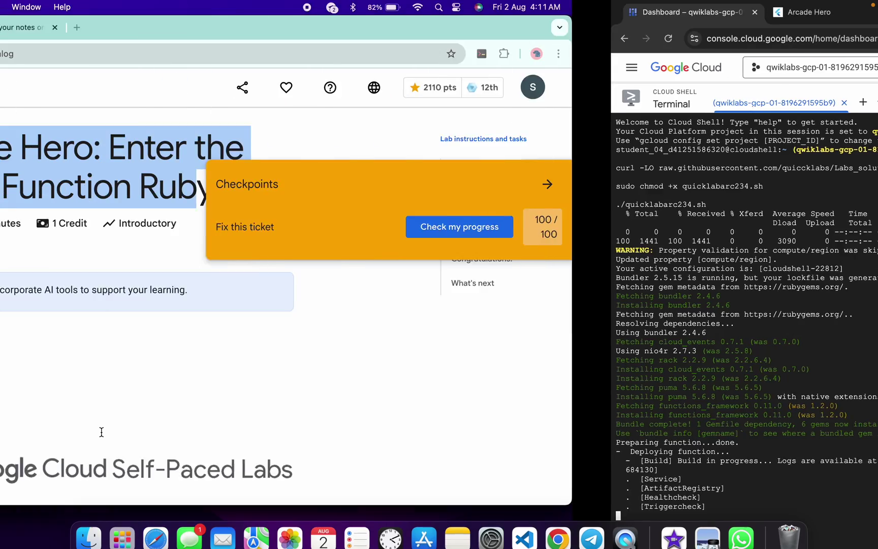